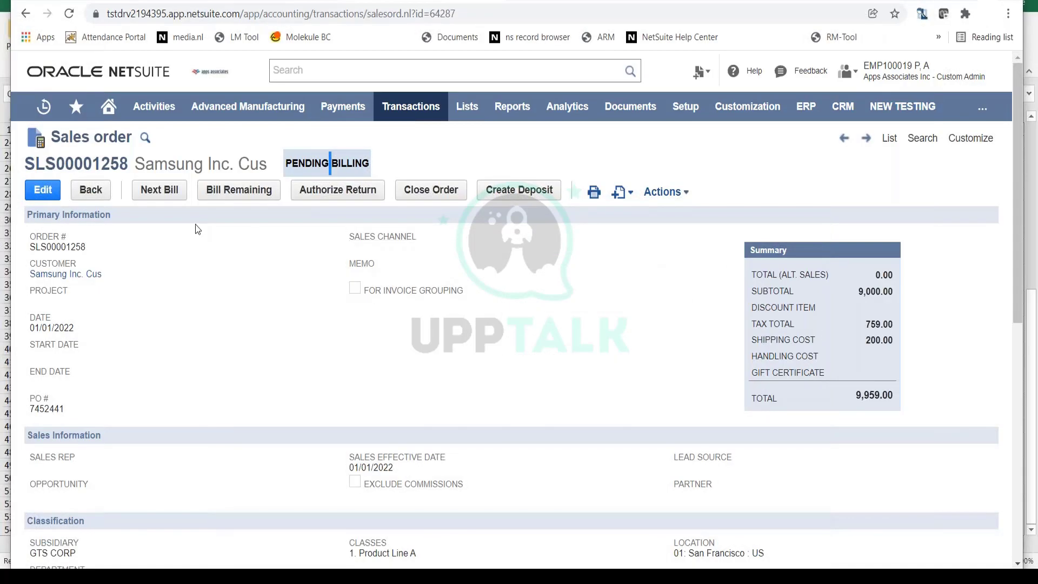
- Create the next bill from the sales order and switch the invoice's custom form to SCM Invoice - Customer Part No
{"action": "left_click", "coordinate": [160, 194]}
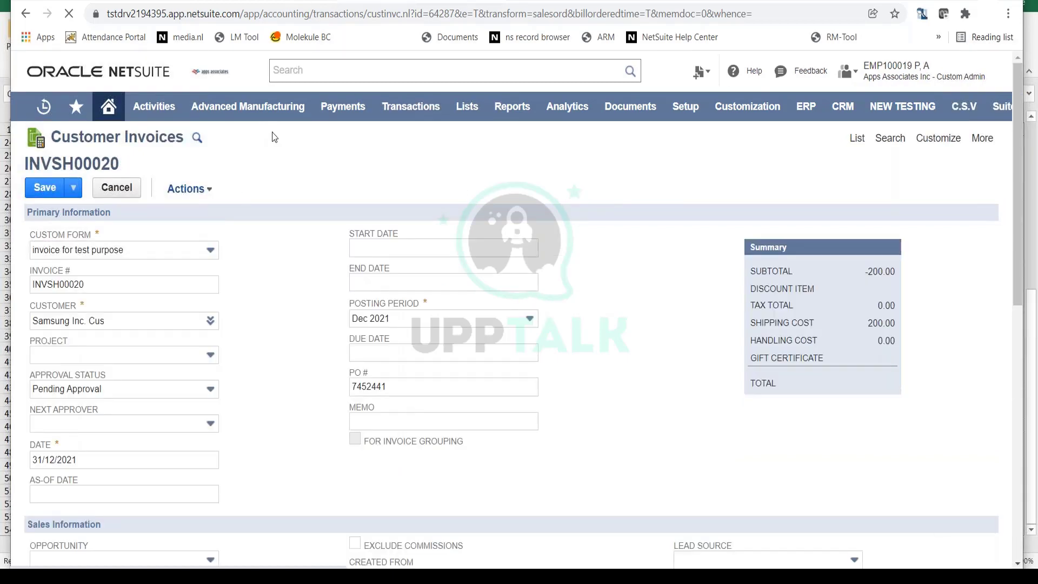
{"action": "left_click", "coordinate": [208, 251]}
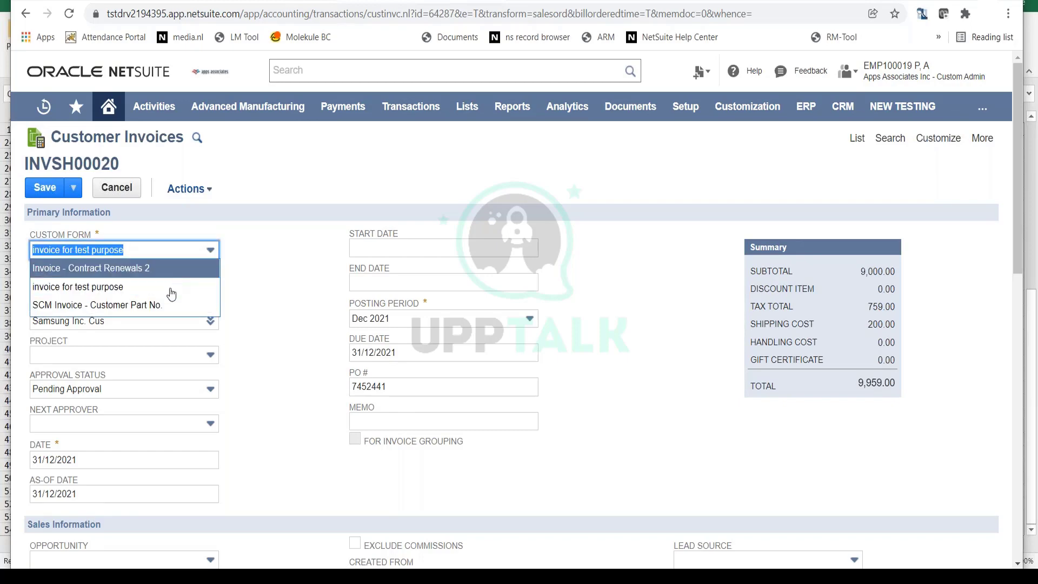
{"action": "left_click", "coordinate": [166, 305]}
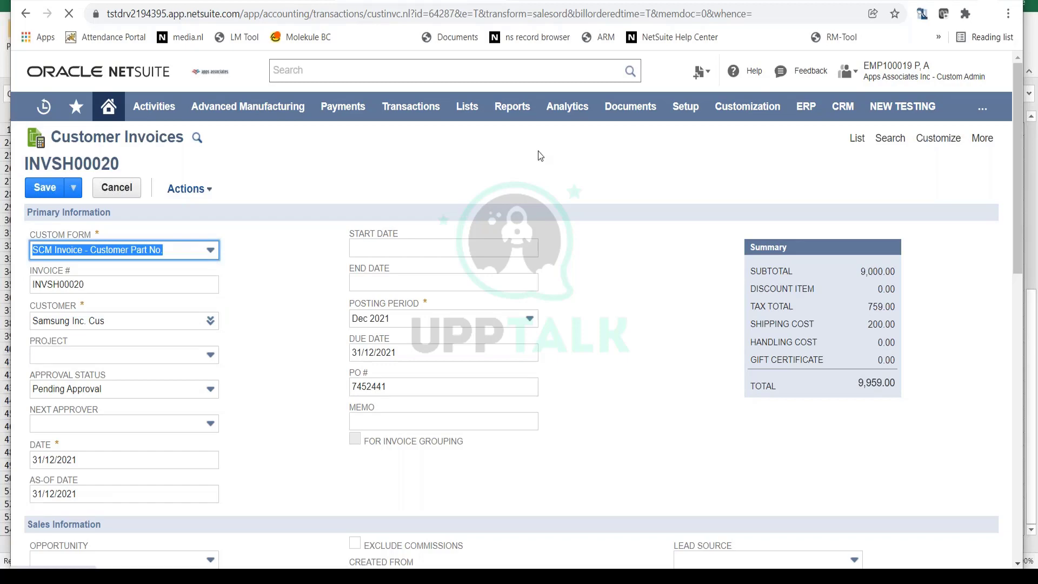
{"action": "left_click", "coordinate": [799, 26]}
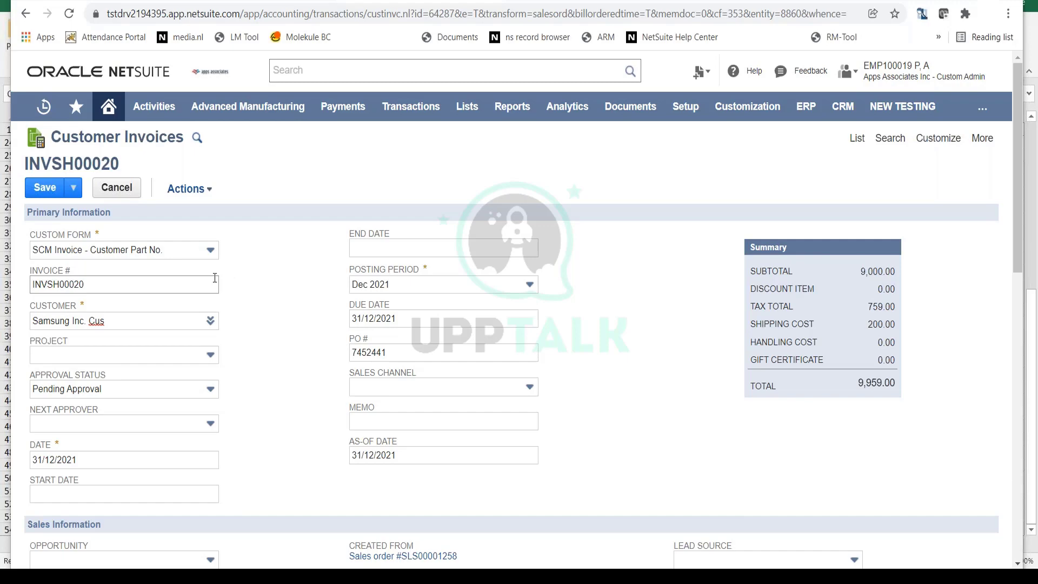
- Review the invoice's item line, including its tax columns, and the shipping details
{"action": "scroll", "coordinate": [297, 356], "scroll_direction": "down", "scroll_amount": 10}
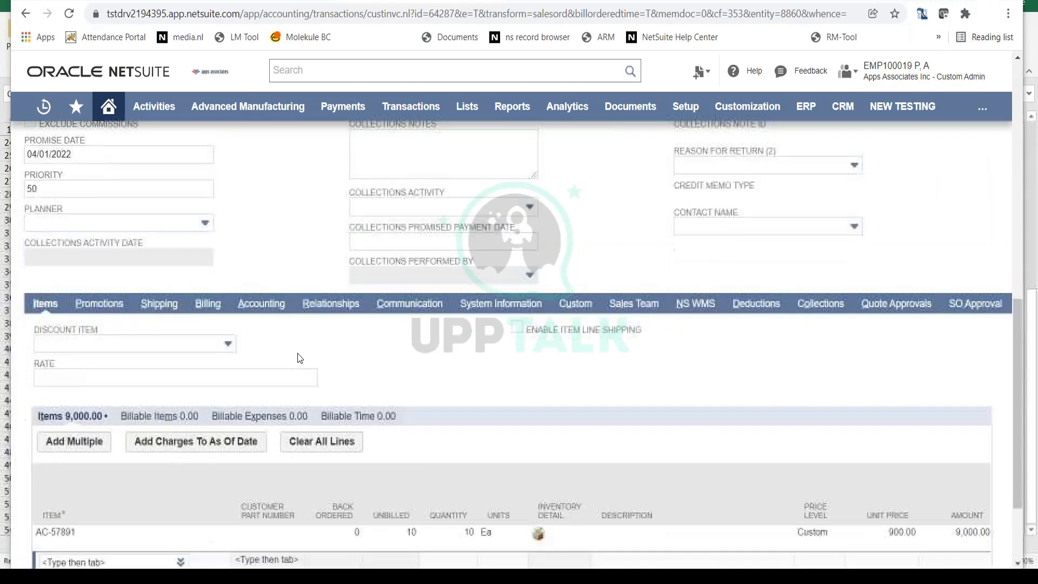
{"action": "scroll", "coordinate": [297, 352], "scroll_direction": "down", "scroll_amount": 3}
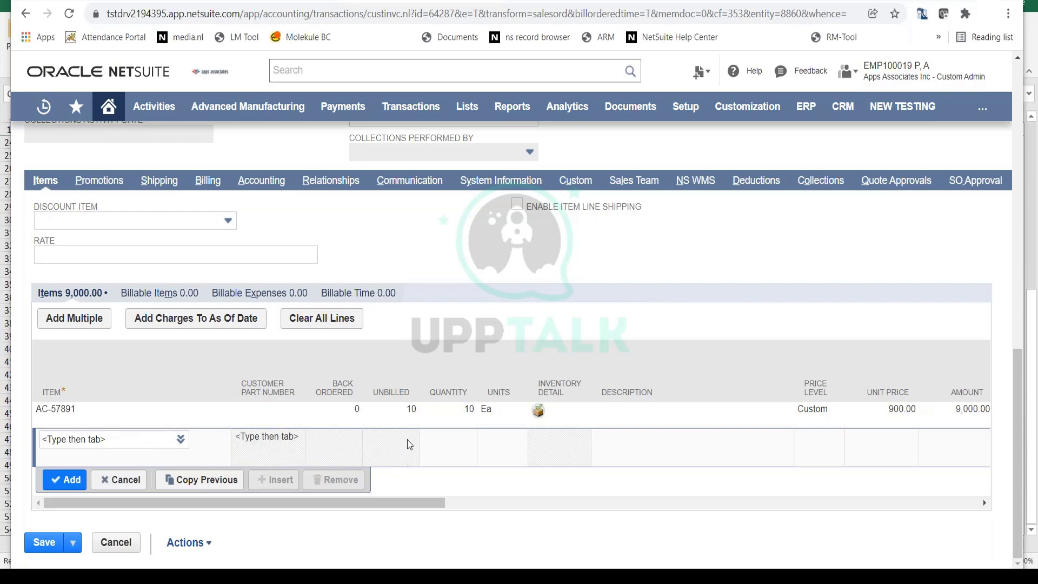
{"action": "left_click_drag", "start_coordinate": [434, 504], "coordinate": [588, 523]}
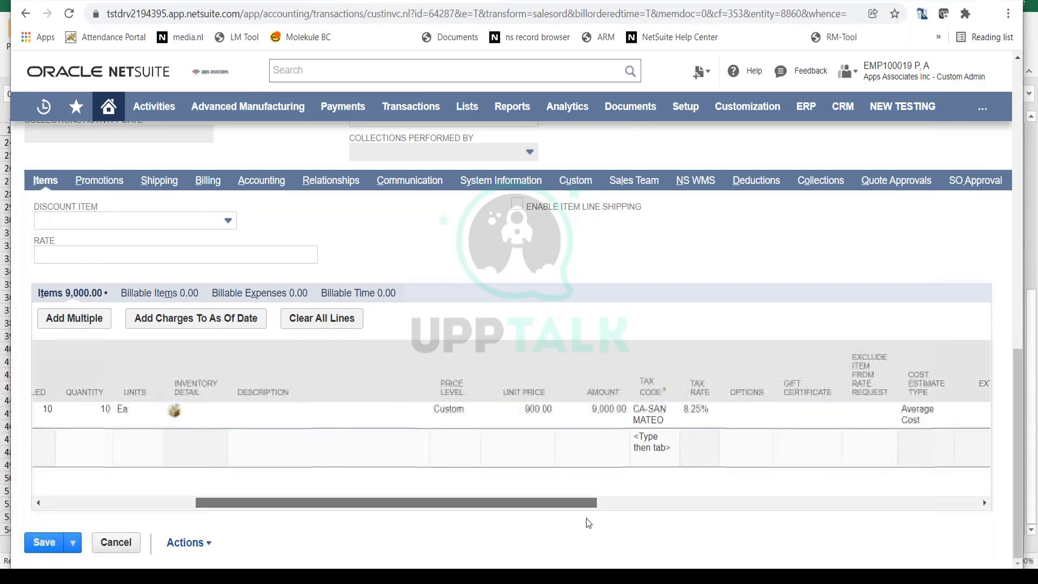
{"action": "left_click", "coordinate": [162, 182]}
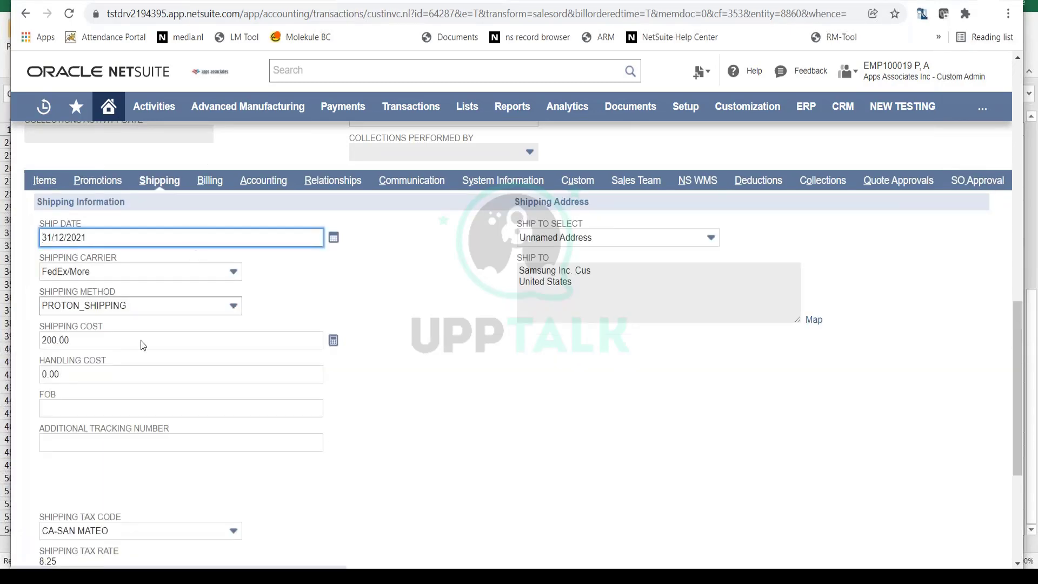
{"action": "left_click", "coordinate": [40, 183]}
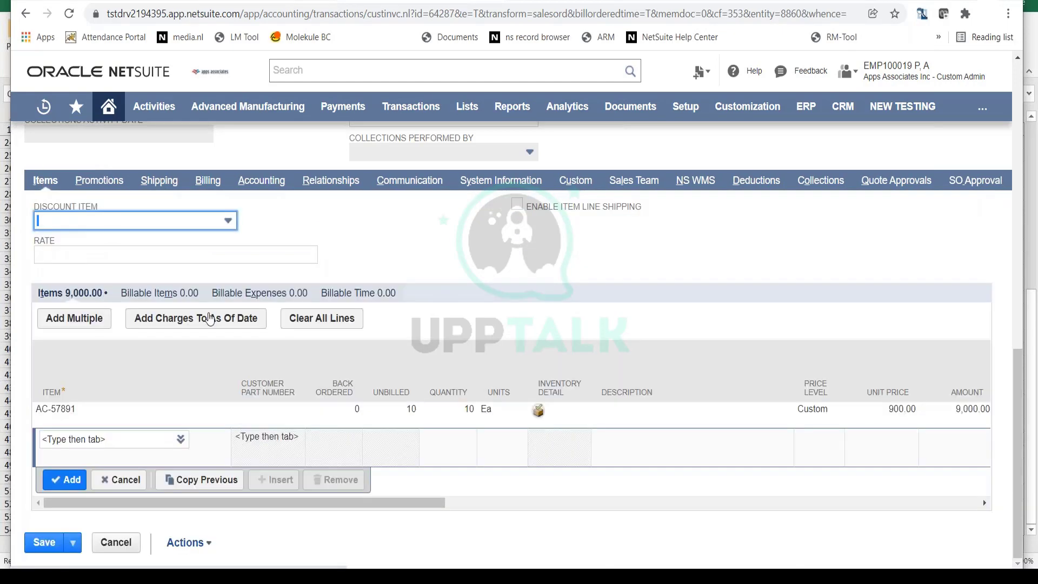
- Set the invoice's approval status to Approved
{"action": "left_click", "coordinate": [210, 318]}
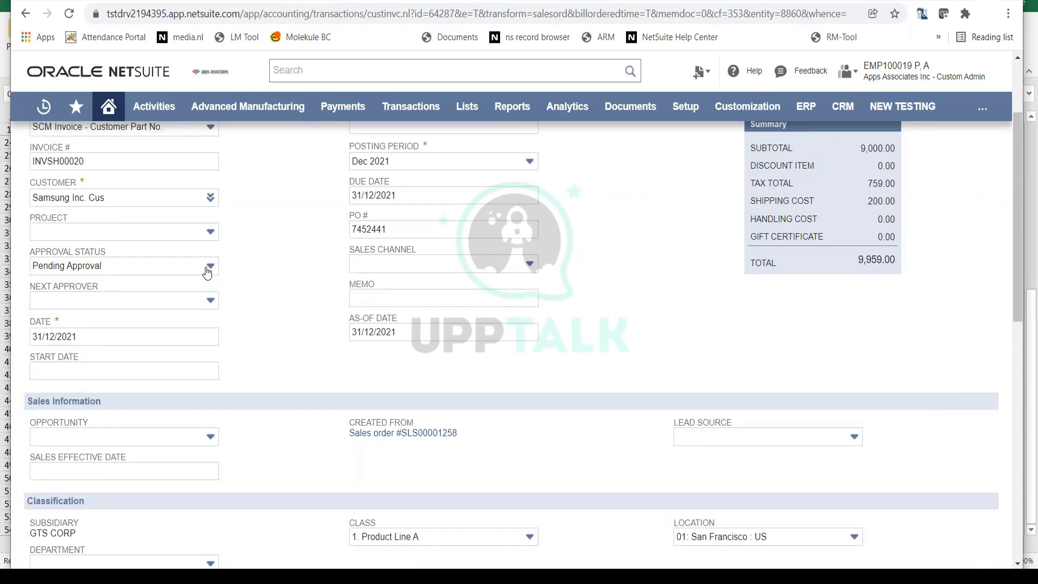
{"action": "left_click", "coordinate": [208, 272]}
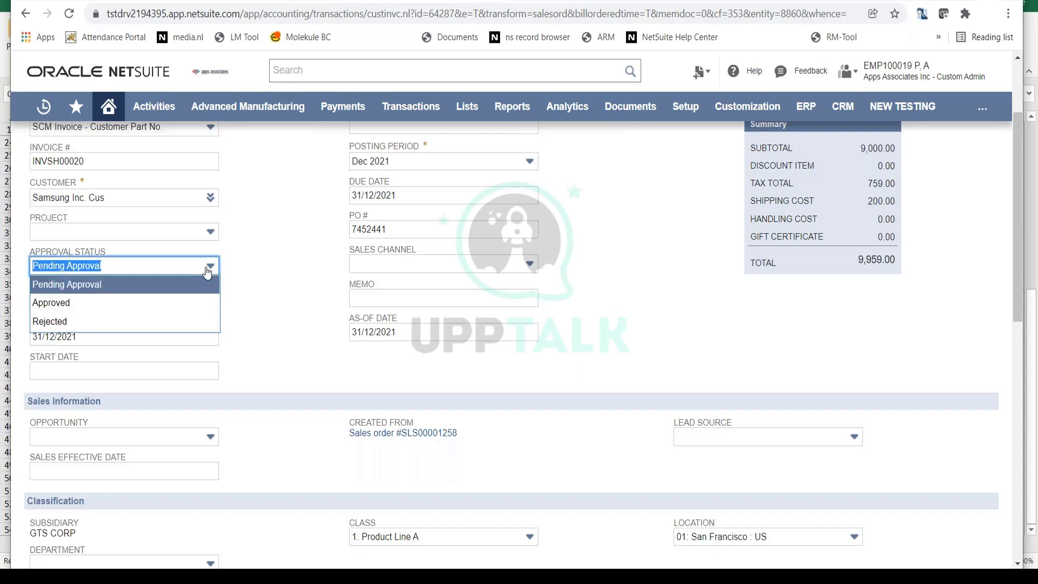
{"action": "left_click", "coordinate": [203, 303]}
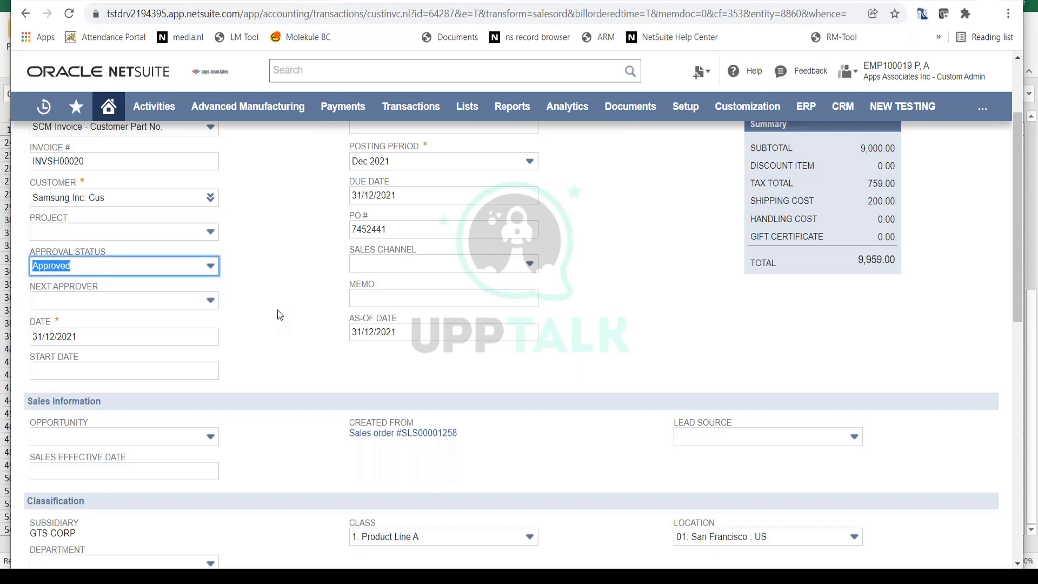
- Set the quantity of the AC-57891 line to 5, commit the line and check the invoice summary
{"action": "scroll", "coordinate": [277, 310], "scroll_direction": "down", "scroll_amount": 5}
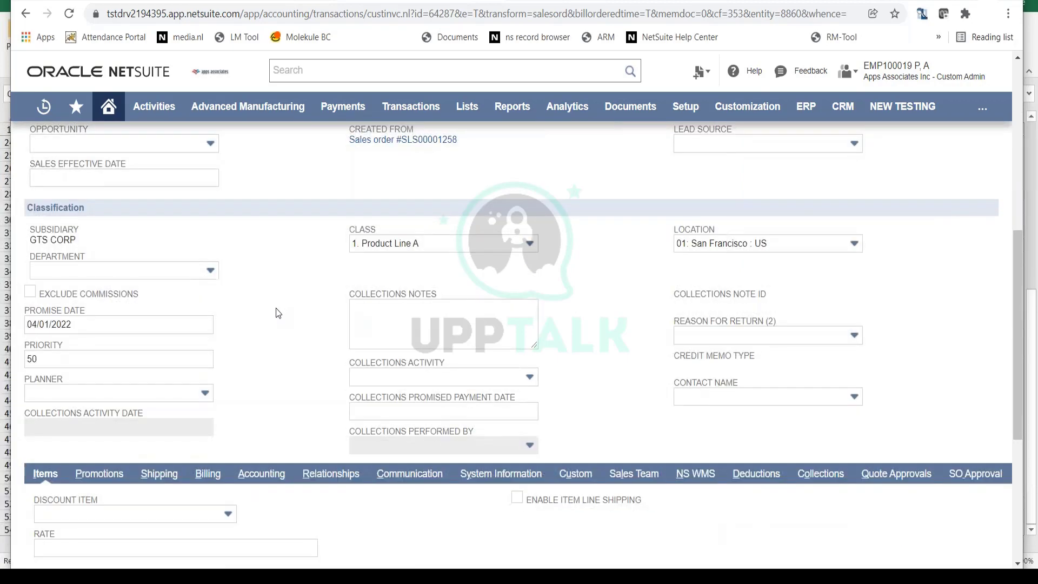
{"action": "scroll", "coordinate": [278, 313], "scroll_direction": "down", "scroll_amount": 5}
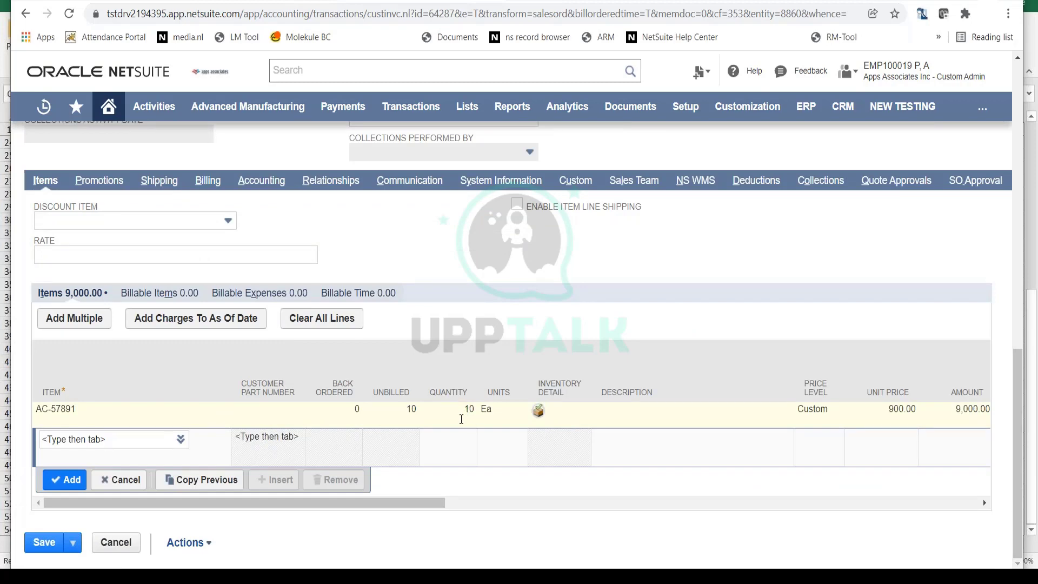
{"action": "left_click", "coordinate": [461, 419]}
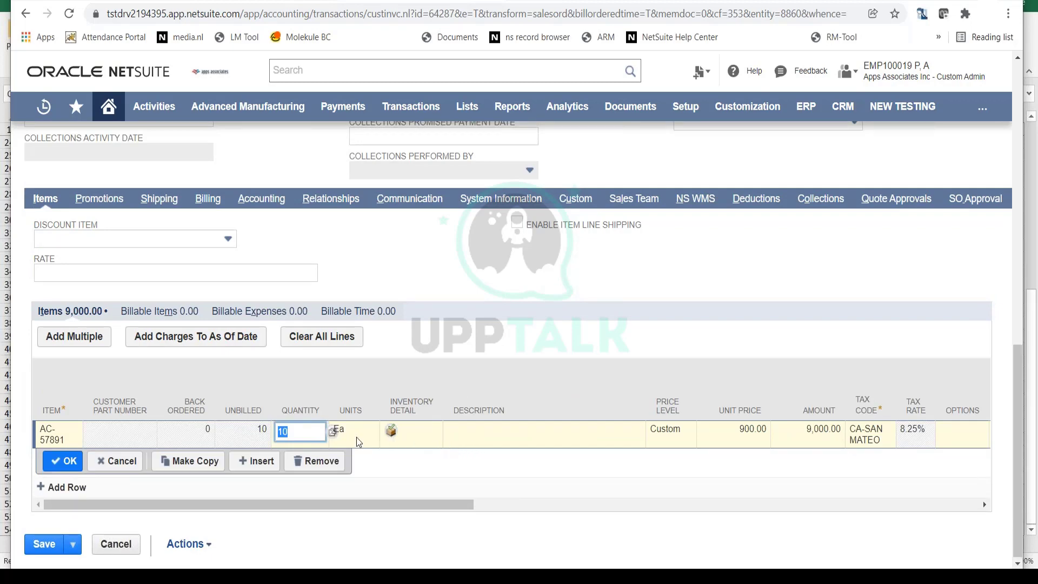
{"action": "type", "text": "5"}
{"action": "key", "text": "Tab"}
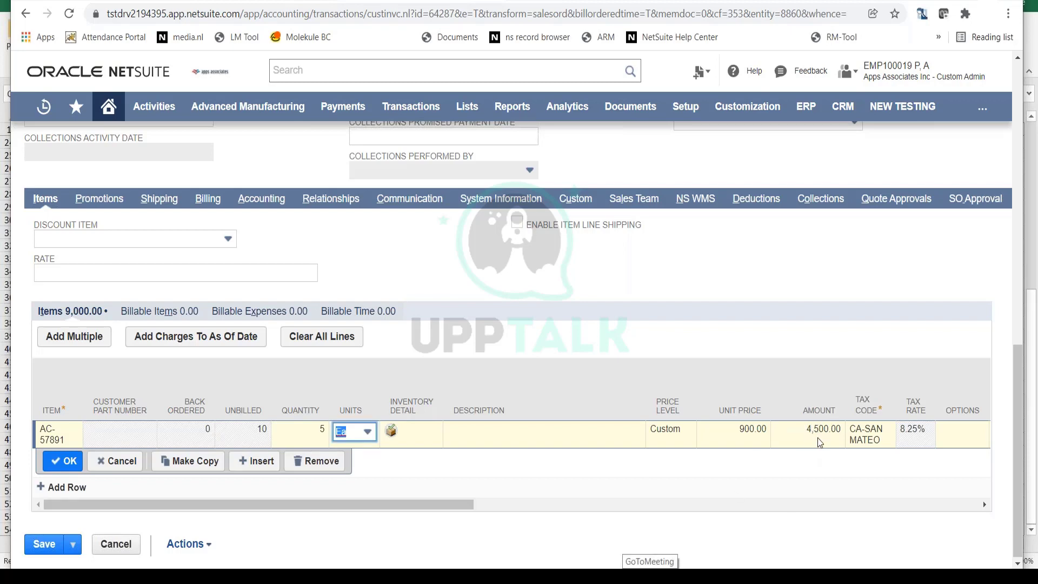
{"action": "left_click", "coordinate": [65, 464]}
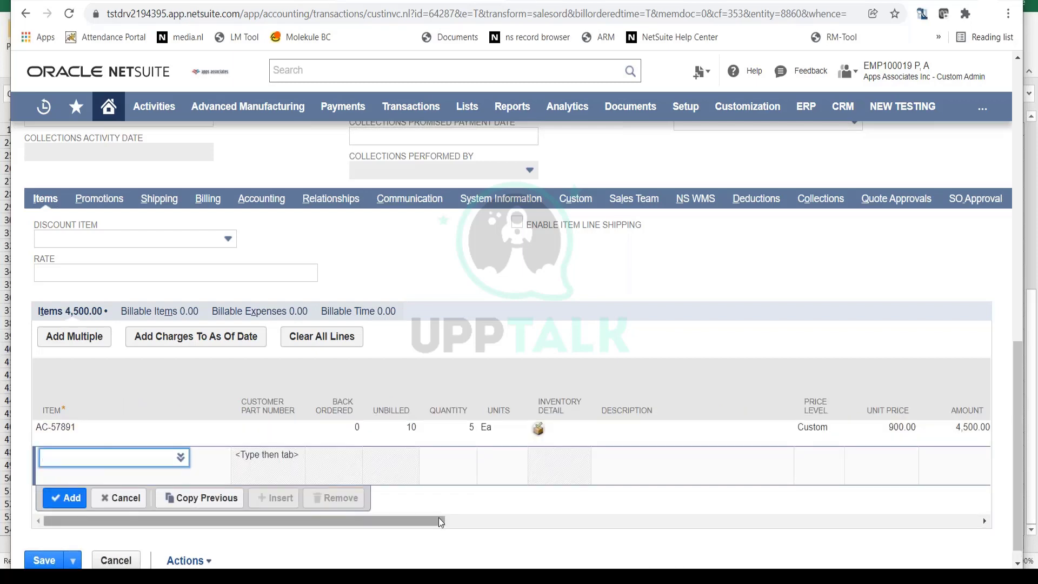
{"action": "scroll", "coordinate": [439, 518], "scroll_direction": "up", "scroll_amount": 5}
{"action": "scroll", "coordinate": [439, 517], "scroll_direction": "up", "scroll_amount": 5}
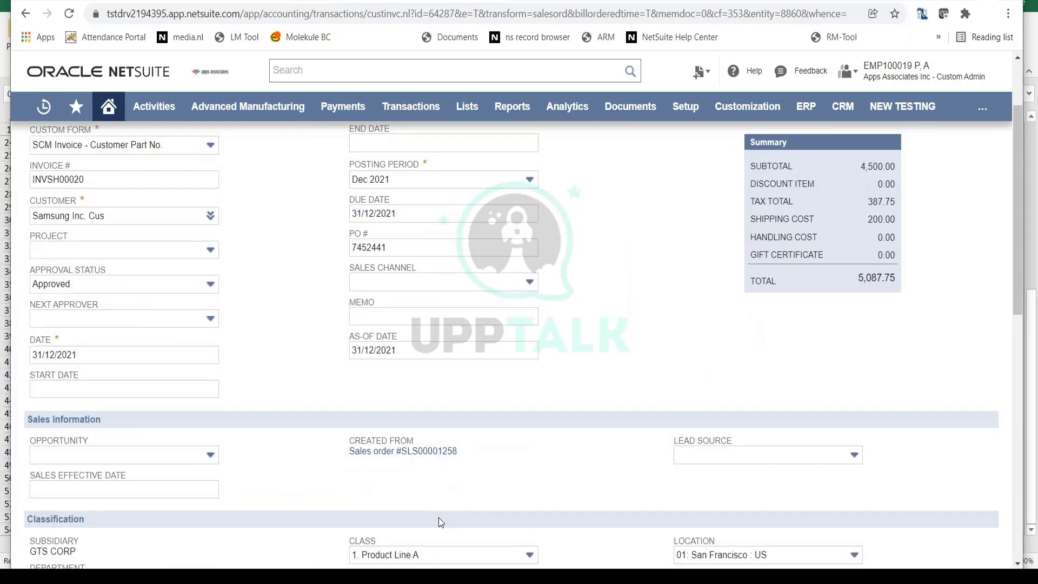
{"action": "scroll", "coordinate": [439, 517], "scroll_direction": "up", "scroll_amount": 3}
- Clear the To Be E-mailed option in the invoice's communication messages, and save the invoice
{"action": "scroll", "coordinate": [427, 236], "scroll_direction": "down", "scroll_amount": 11}
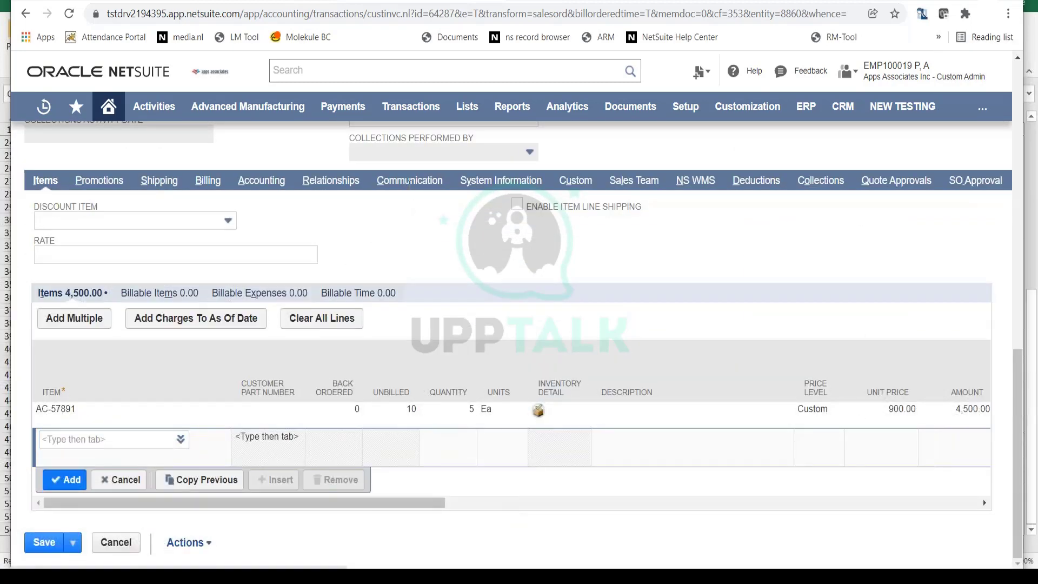
{"action": "left_click", "coordinate": [409, 181]}
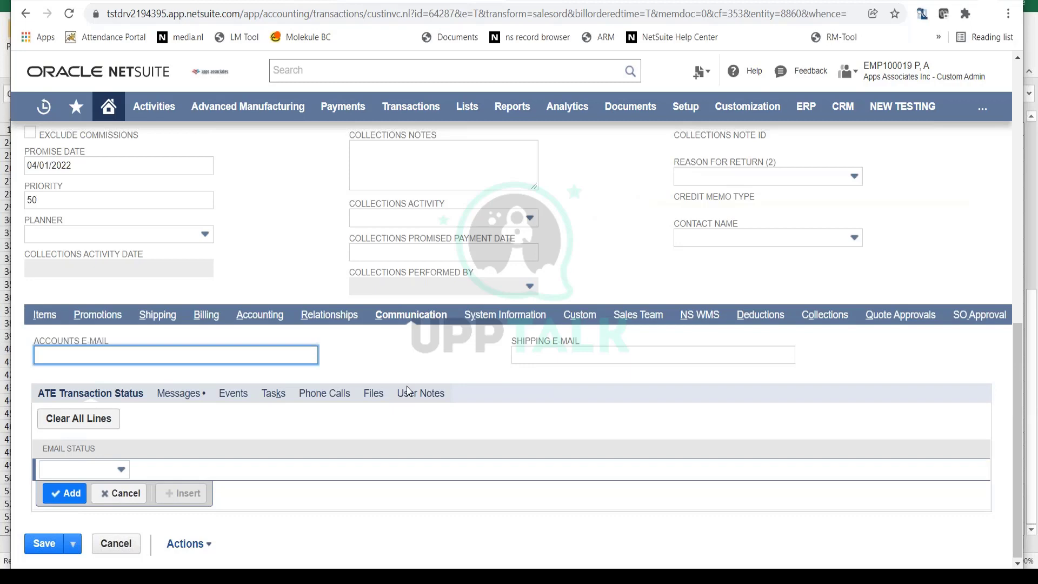
{"action": "left_click", "coordinate": [182, 397]}
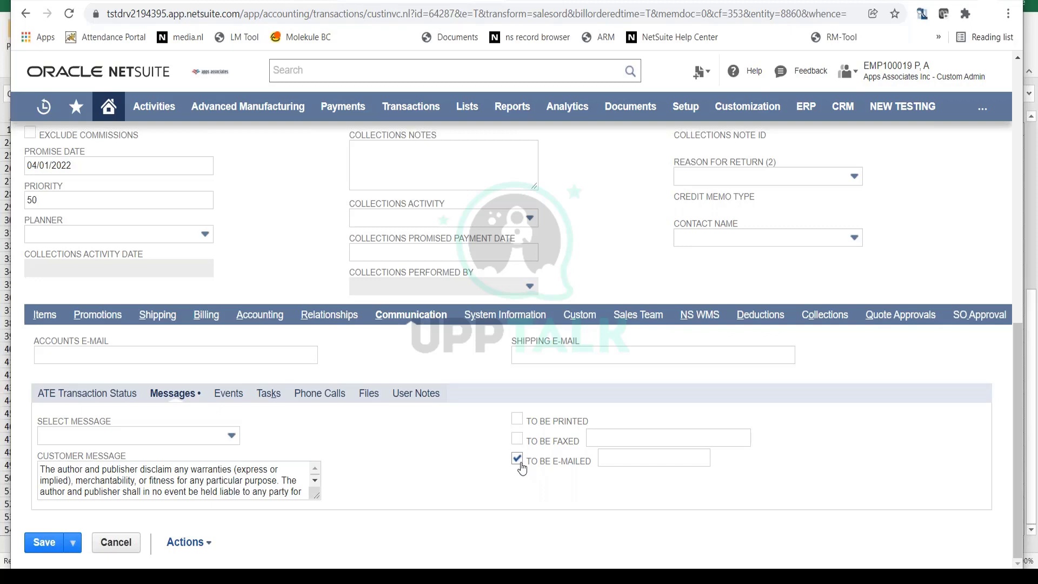
{"action": "left_click", "coordinate": [517, 459]}
{"action": "scroll", "coordinate": [517, 470], "scroll_direction": "up", "scroll_amount": 7}
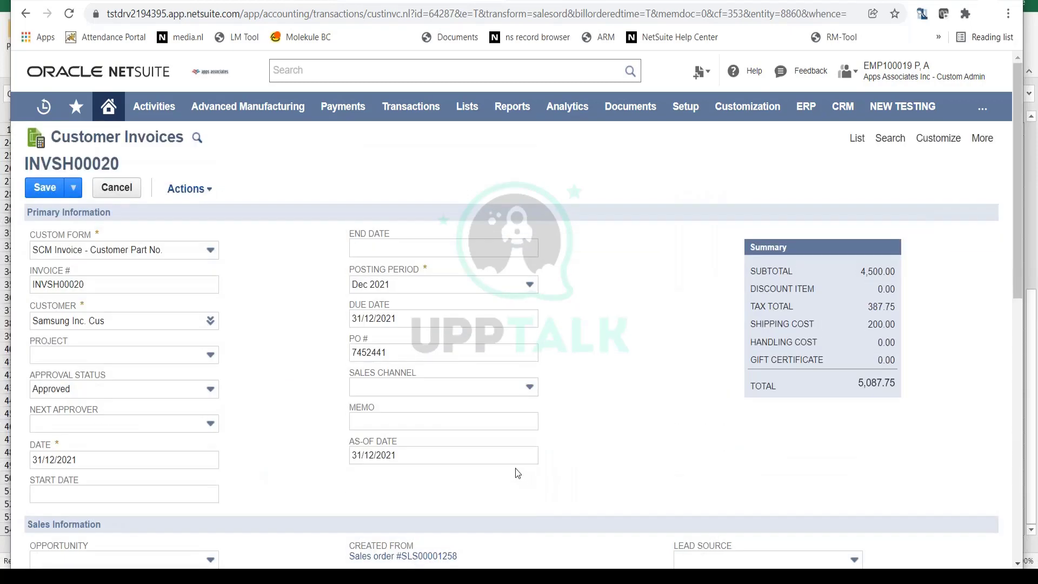
{"action": "left_click", "coordinate": [38, 190]}
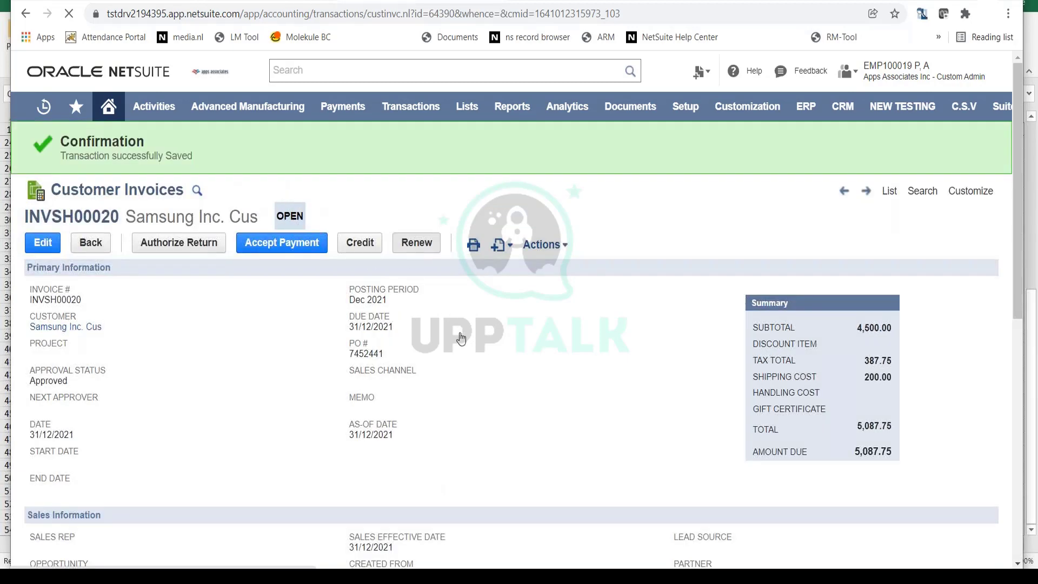
- Check the quantity of the AC-57891 line and the summary on the saved invoice
{"action": "scroll", "coordinate": [460, 338], "scroll_direction": "down", "scroll_amount": 10}
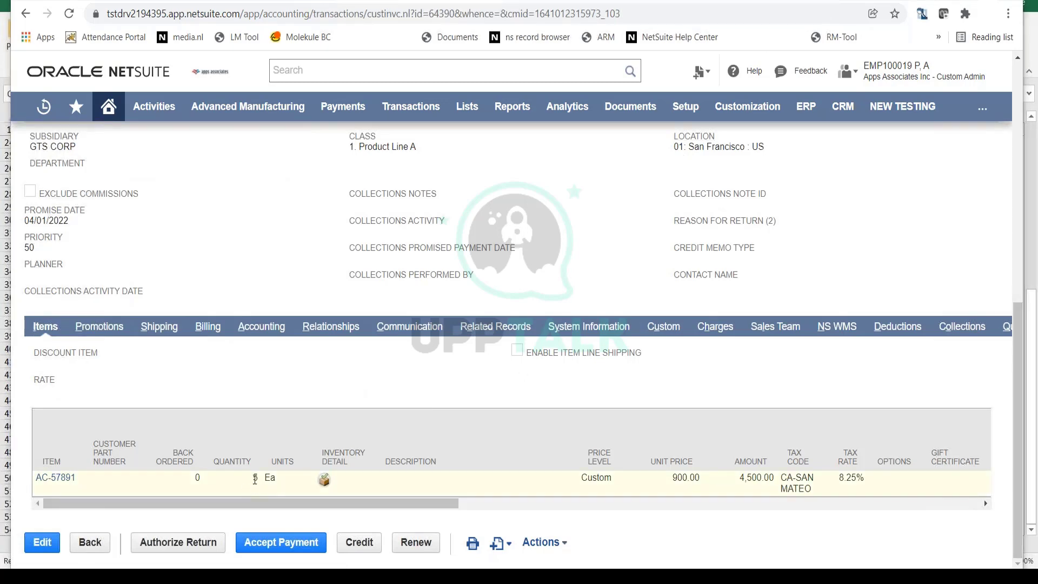
{"action": "double_click", "coordinate": [256, 479]}
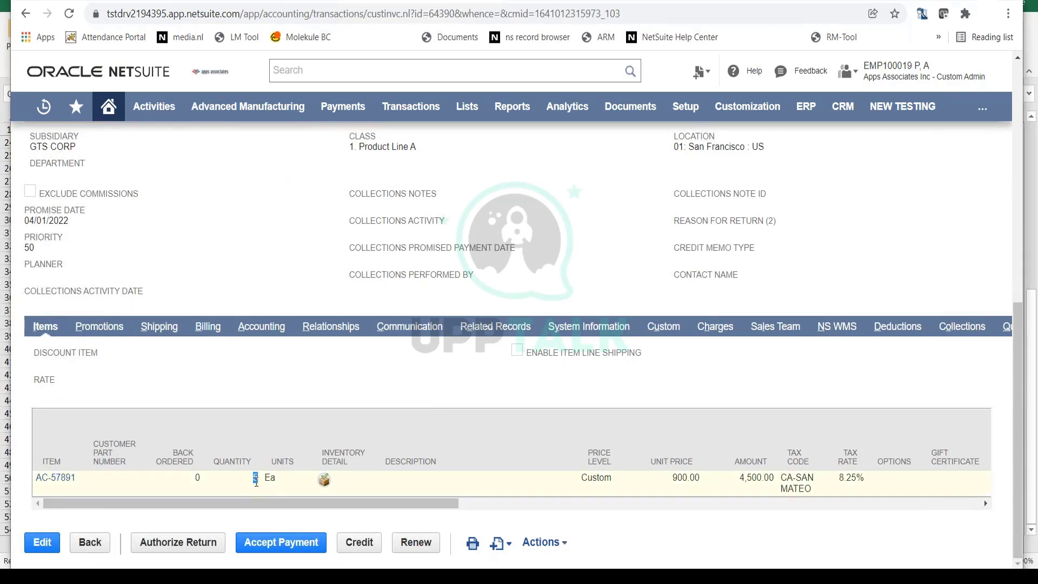
{"action": "scroll", "coordinate": [329, 471], "scroll_direction": "up", "scroll_amount": 5}
{"action": "scroll", "coordinate": [330, 471], "scroll_direction": "up", "scroll_amount": 4}
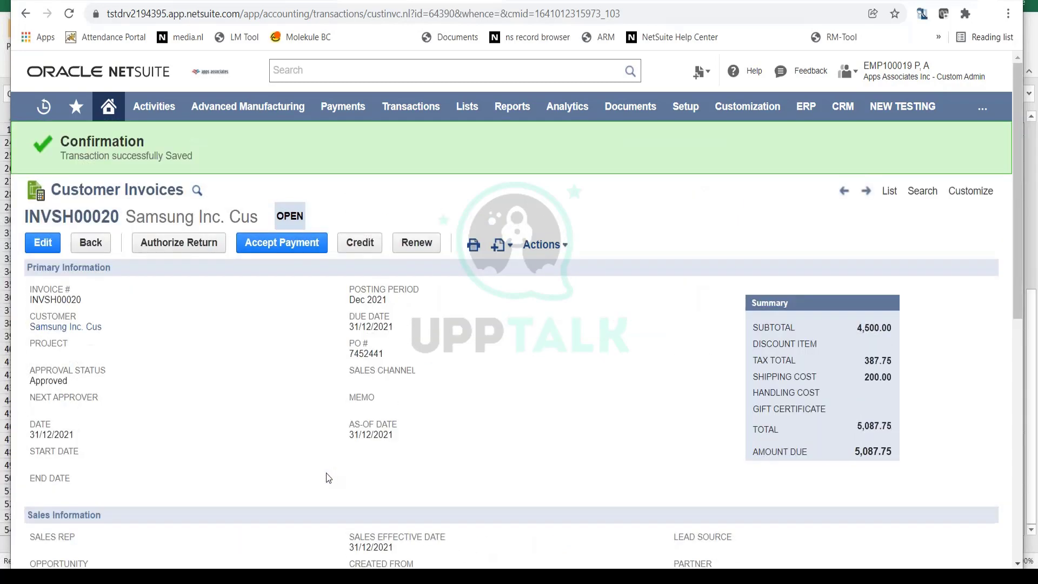
- Open the sales order the invoice was created from in a separate tab and check its status and the AC-57891 line's invoiced quantity
{"action": "scroll", "coordinate": [408, 447], "scroll_direction": "down", "scroll_amount": 6}
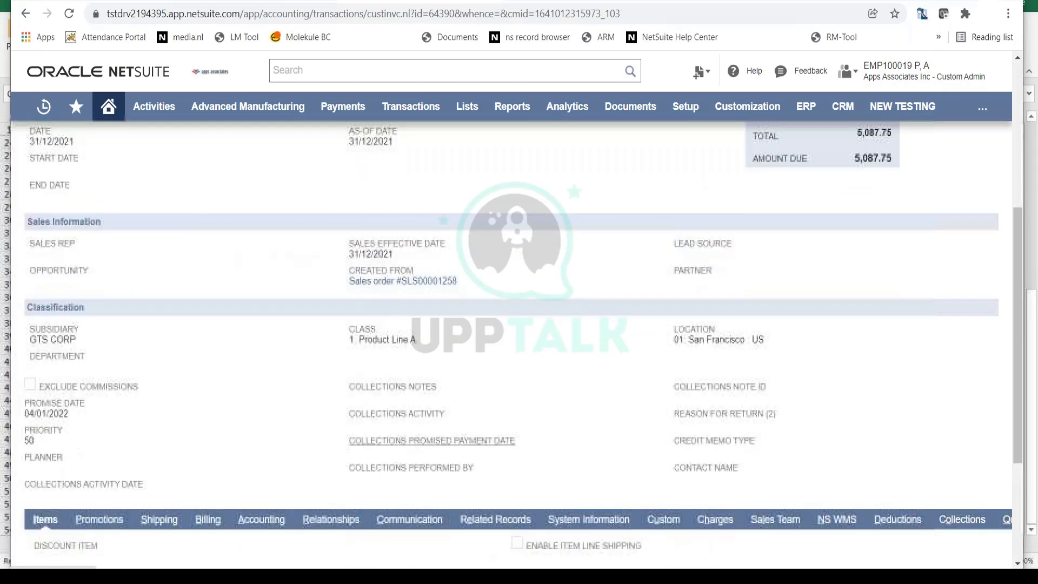
{"action": "right_click", "coordinate": [408, 282]}
{"action": "left_click", "coordinate": [422, 294]}
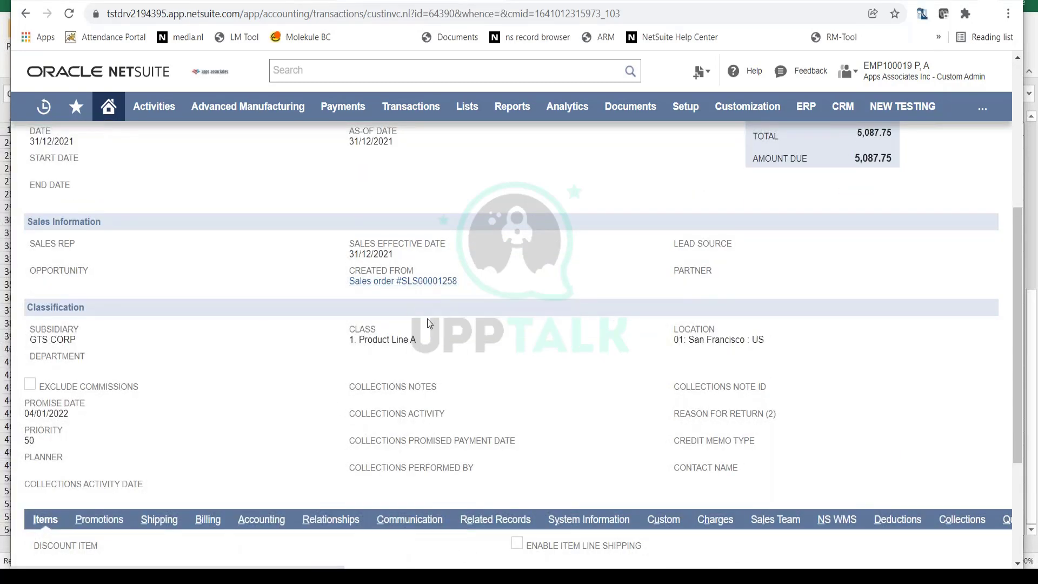
{"action": "left_click", "coordinate": [542, 3]}
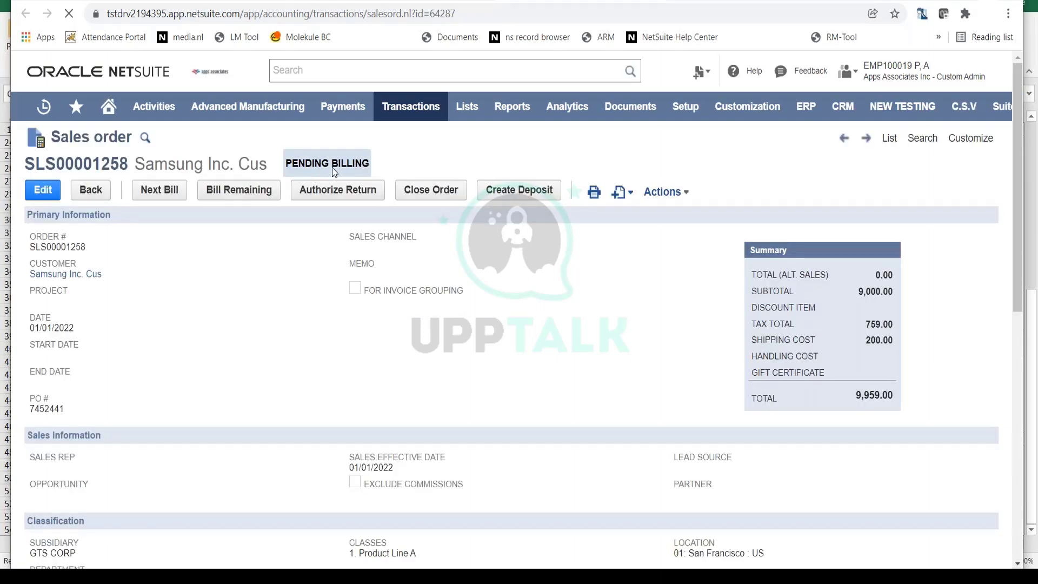
{"action": "scroll", "coordinate": [394, 326], "scroll_direction": "down", "scroll_amount": 10}
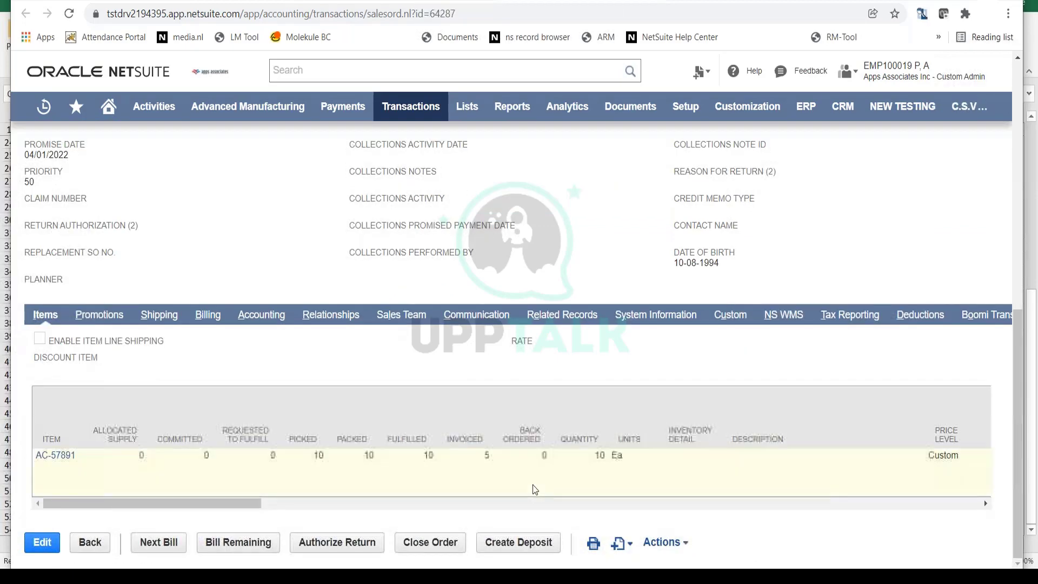
{"action": "double_click", "coordinate": [487, 455]}
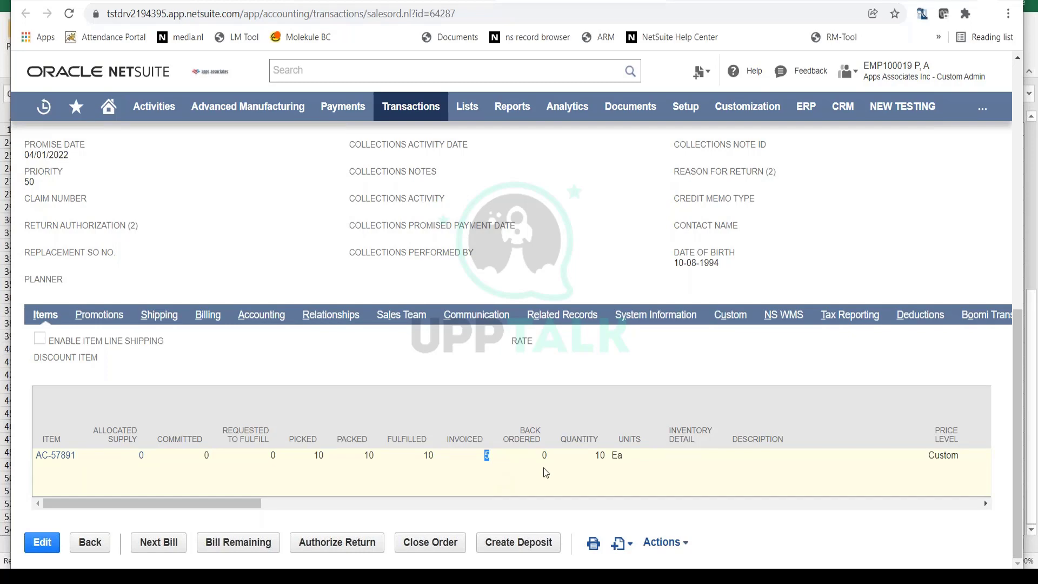
{"action": "scroll", "coordinate": [472, 298], "scroll_direction": "up", "scroll_amount": 10}
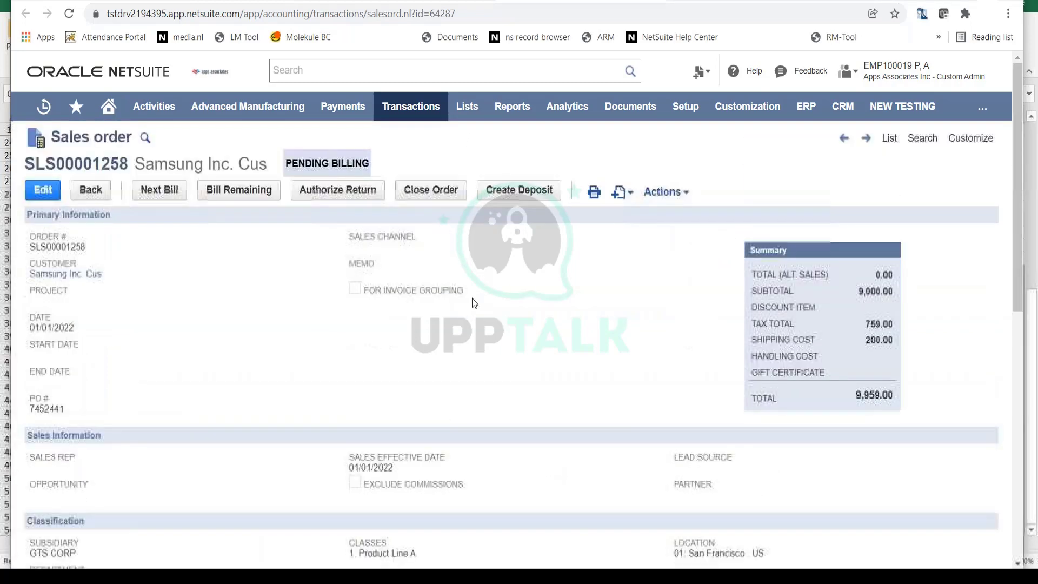
- Return to the saved customer invoice and review its item line and primary information
{"action": "left_click", "coordinate": [410, 1]}
{"action": "scroll", "coordinate": [539, 410], "scroll_direction": "up", "scroll_amount": 5}
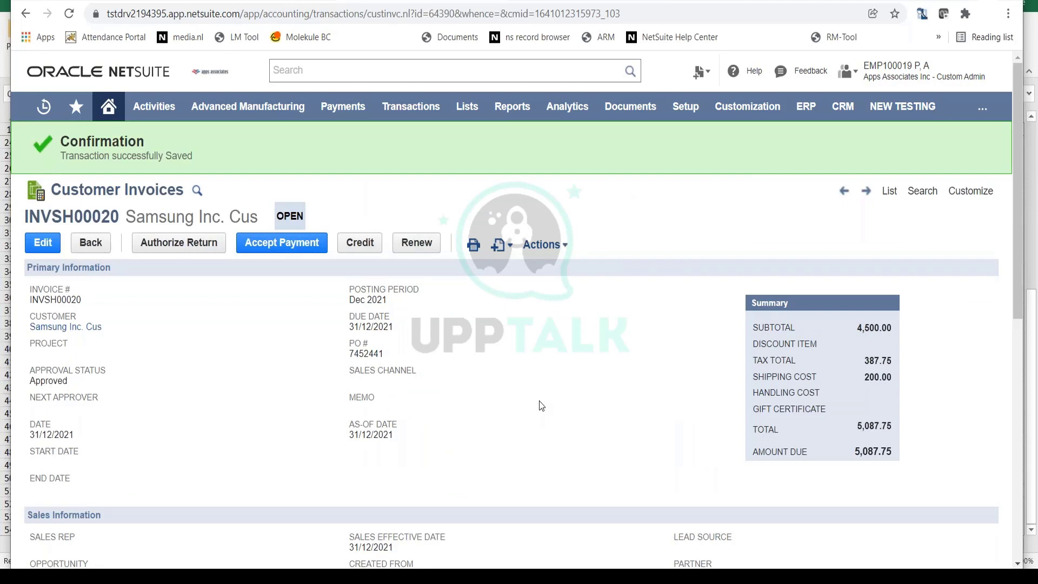
{"action": "scroll", "coordinate": [497, 407], "scroll_direction": "down", "scroll_amount": 10}
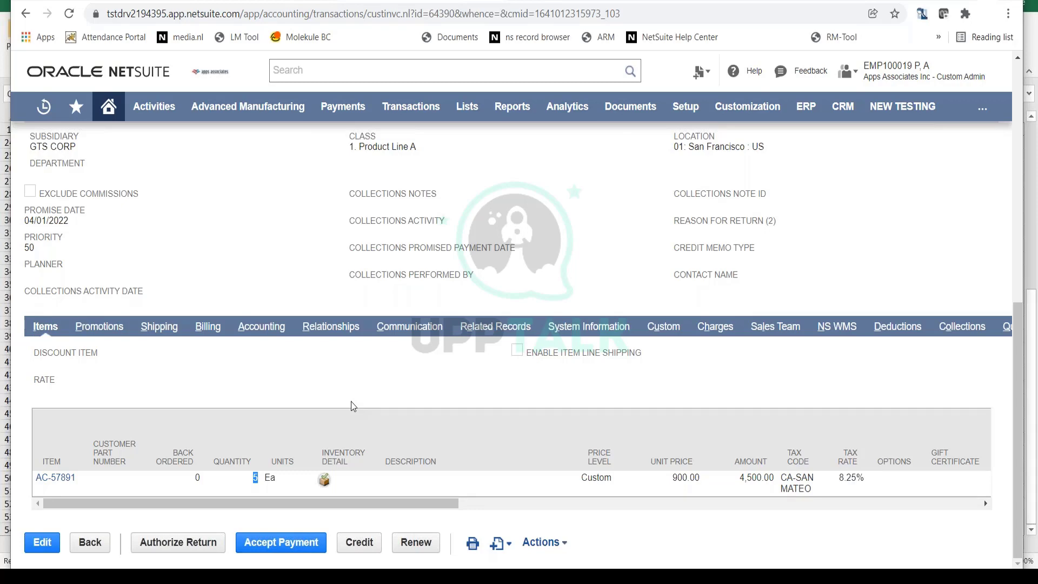
{"action": "scroll", "coordinate": [318, 332], "scroll_direction": "up", "scroll_amount": 12}
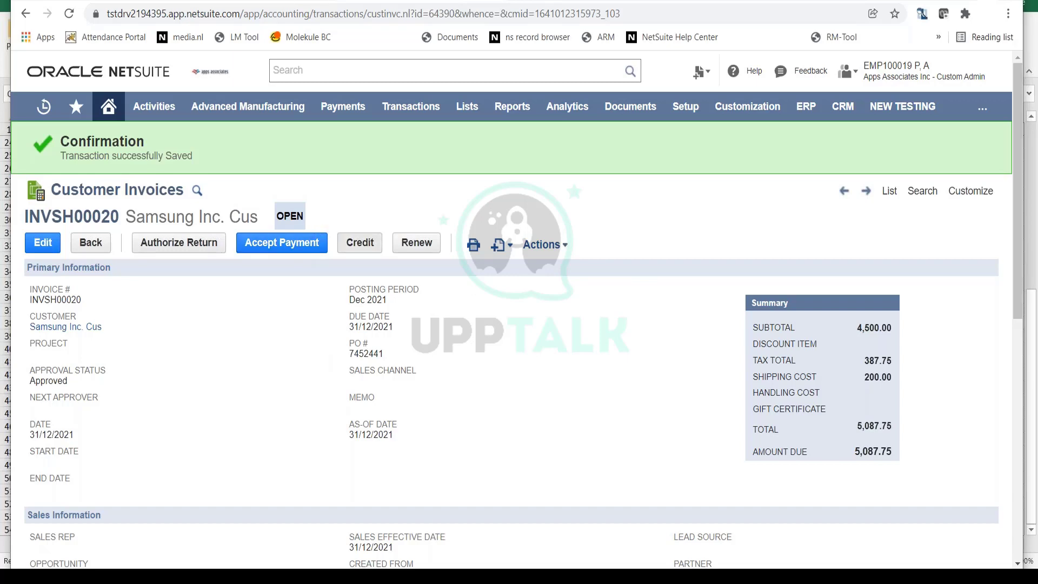
- Open the GL Impact of the saved customer invoice and examine its debit and credit lines, including the tax and shipping amounts
{"action": "mouse_move", "coordinate": [564, 241]}
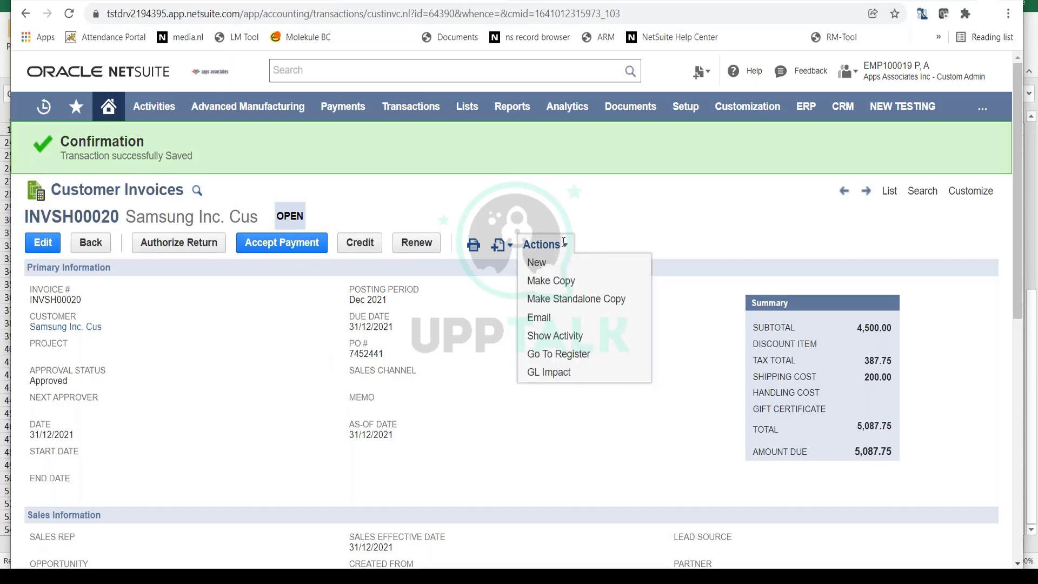
{"action": "left_click", "coordinate": [568, 376]}
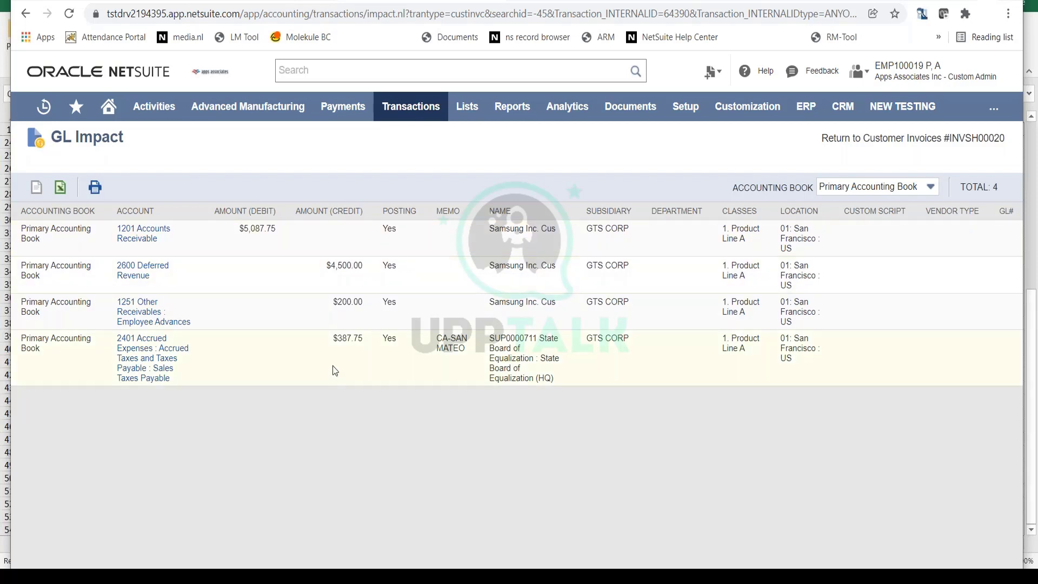
{"action": "double_click", "coordinate": [356, 342]}
{"action": "triple_click", "coordinate": [349, 305]}
{"action": "left_click", "coordinate": [421, 429]}
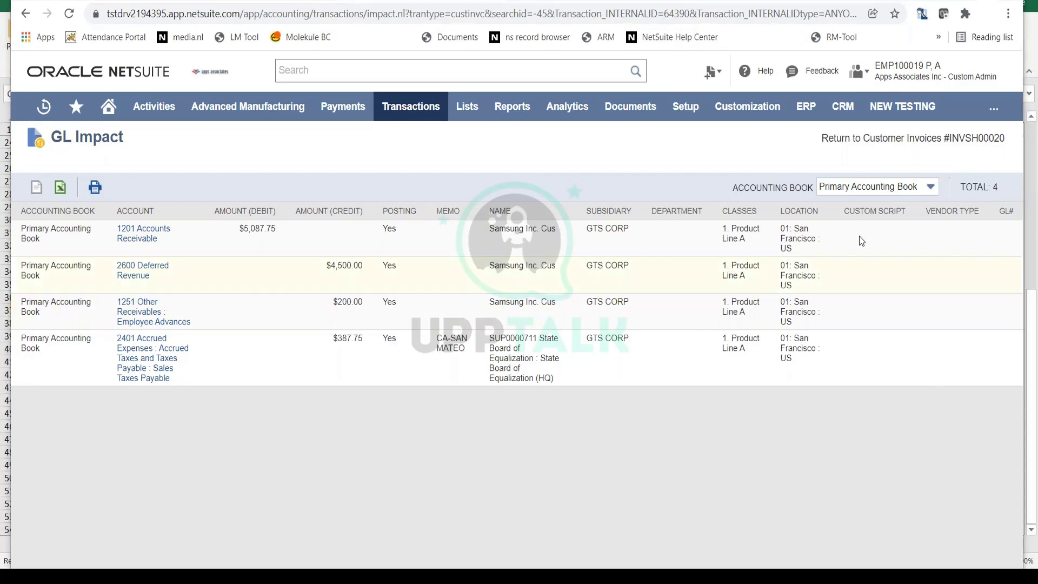
- Return from the GL impact to the customer invoice and check its accounting information, including the receivable account
{"action": "left_click", "coordinate": [914, 140]}
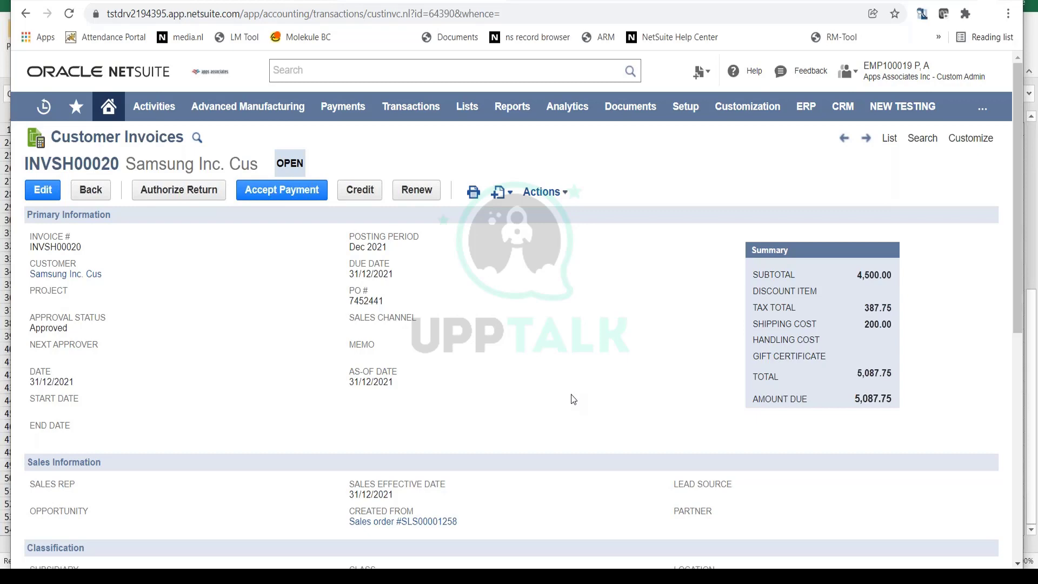
{"action": "scroll", "coordinate": [556, 432], "scroll_direction": "down", "scroll_amount": 8}
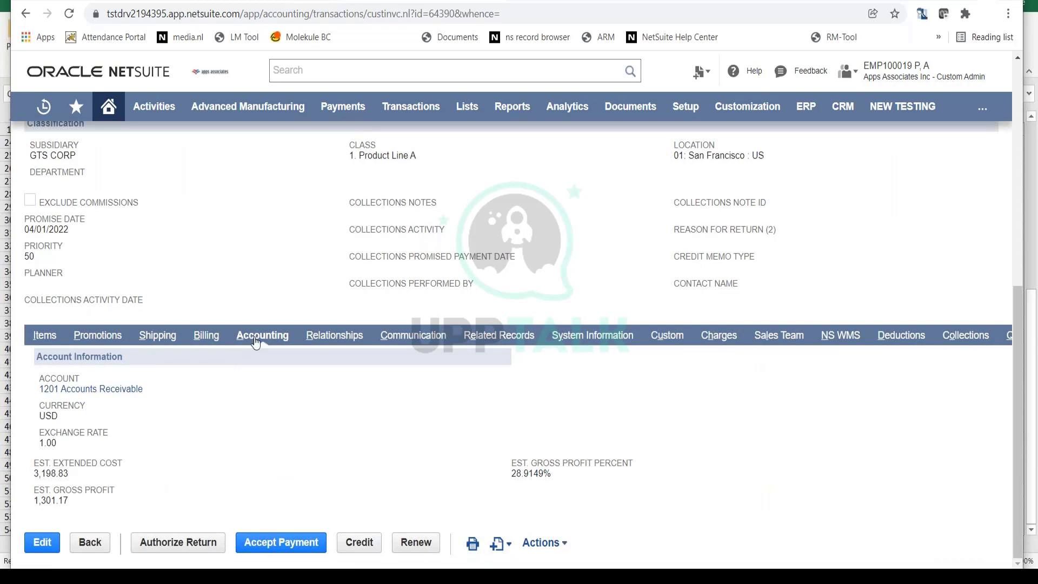
{"action": "scroll", "coordinate": [279, 351], "scroll_direction": "up", "scroll_amount": 8}
- Open the invoice for editing and review the available receivable accounts in its account information, keeping 1201 Accounts Receivable
{"action": "left_click", "coordinate": [43, 189]}
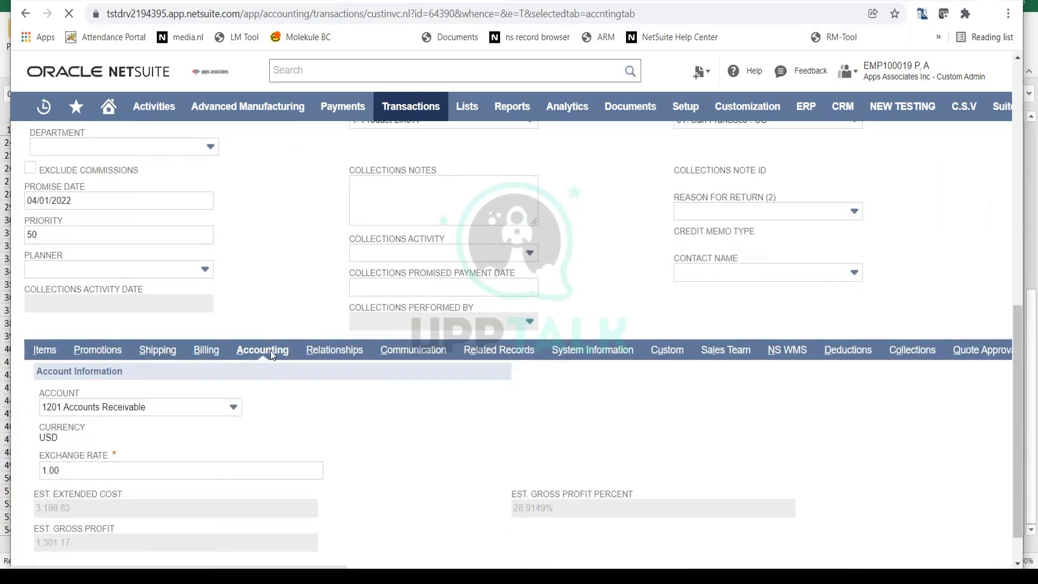
{"action": "left_click", "coordinate": [226, 411]}
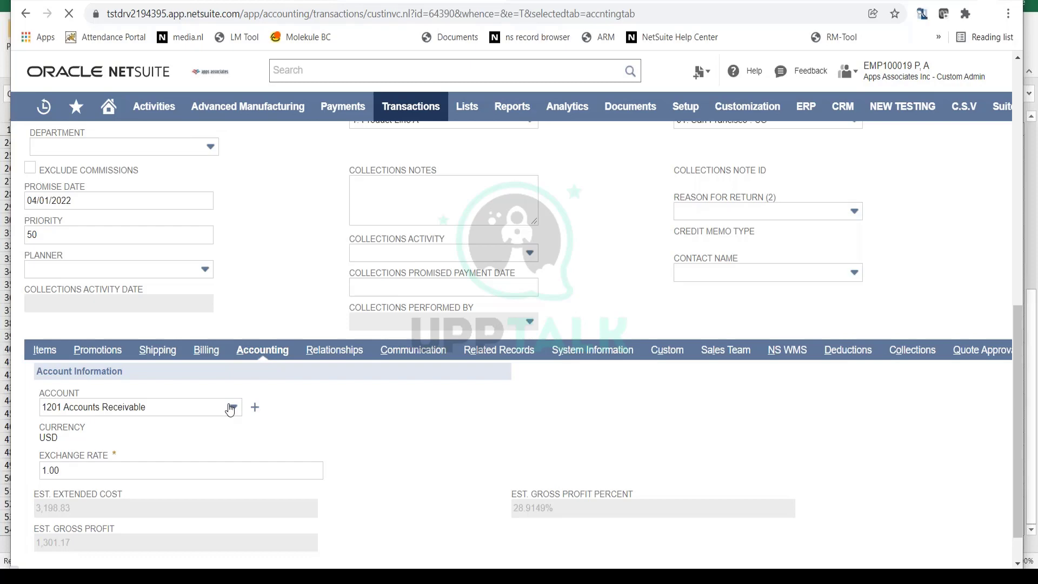
{"action": "left_click", "coordinate": [231, 407]}
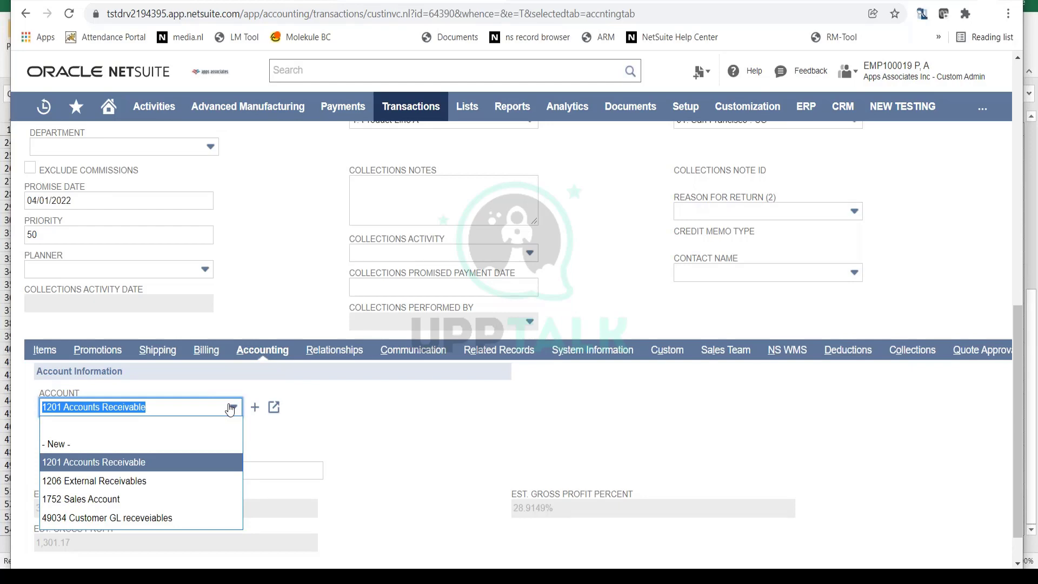
{"action": "left_click", "coordinate": [330, 431]}
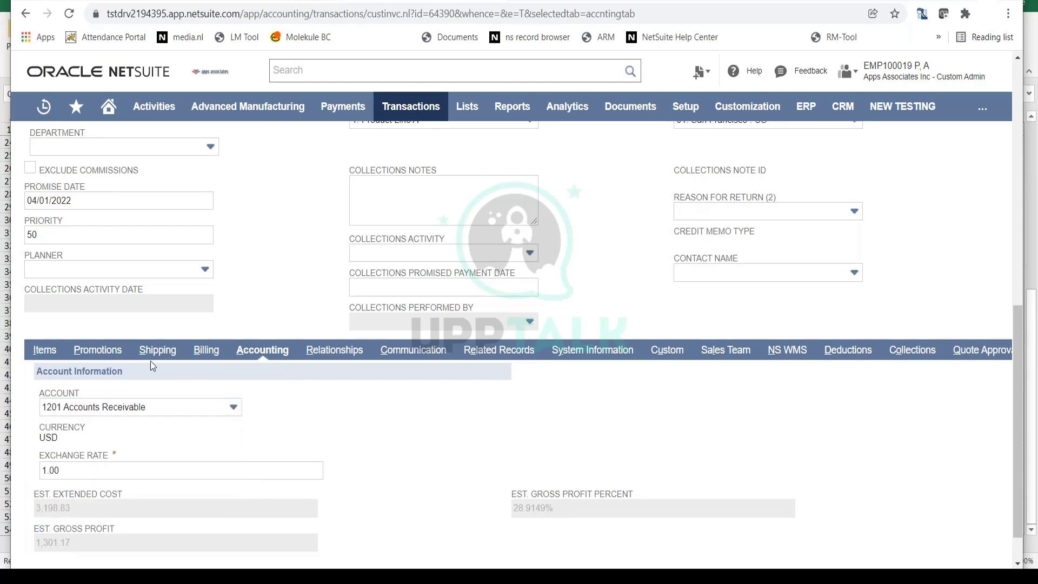